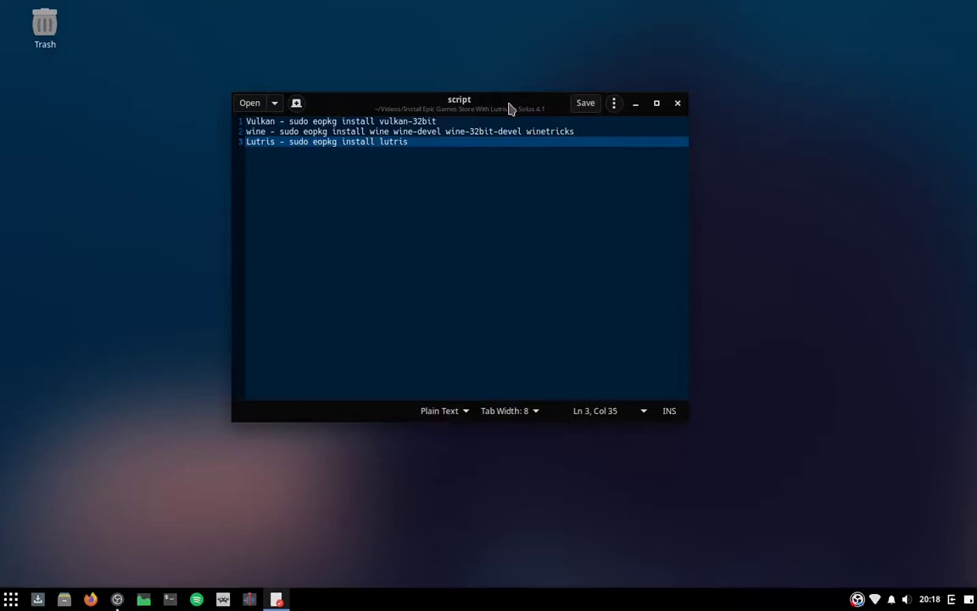
Step: Launch Software Center from the system section of the application menu
left_click_drag(510, 107, 535, 129)
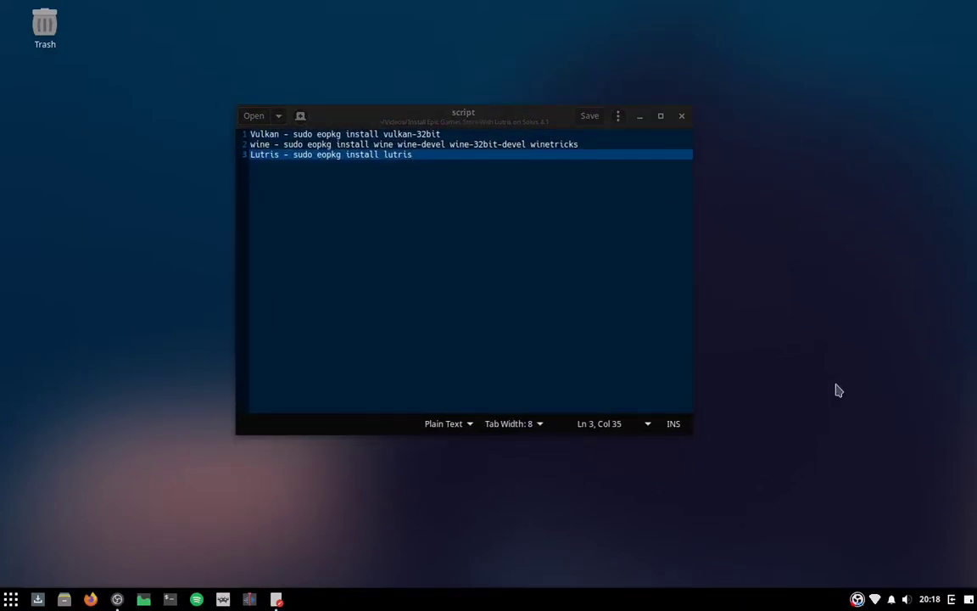
left_click_drag(844, 309, 907, 419)
left_click_drag(755, 131, 787, 268)
left_click(11, 600)
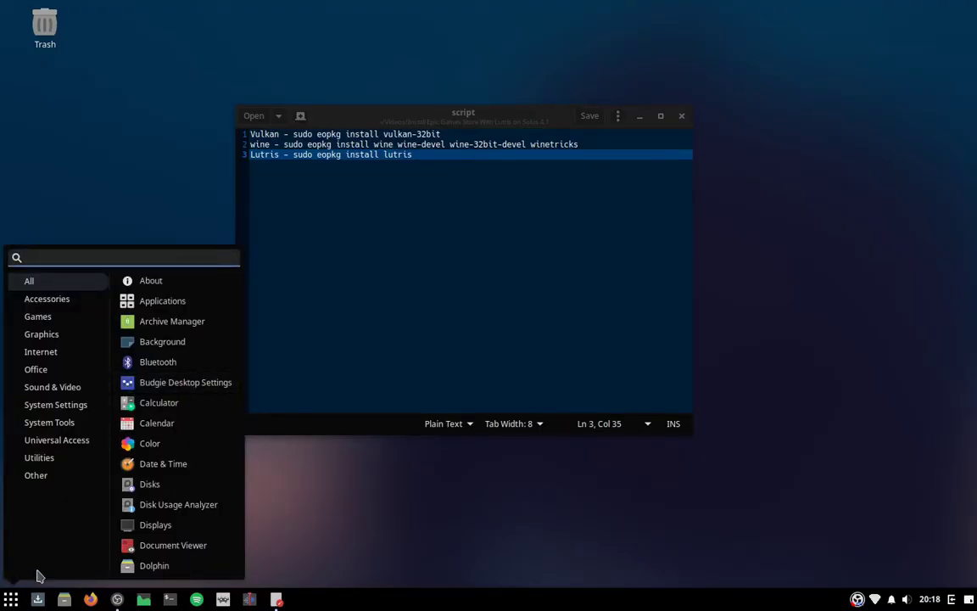
left_click(79, 406)
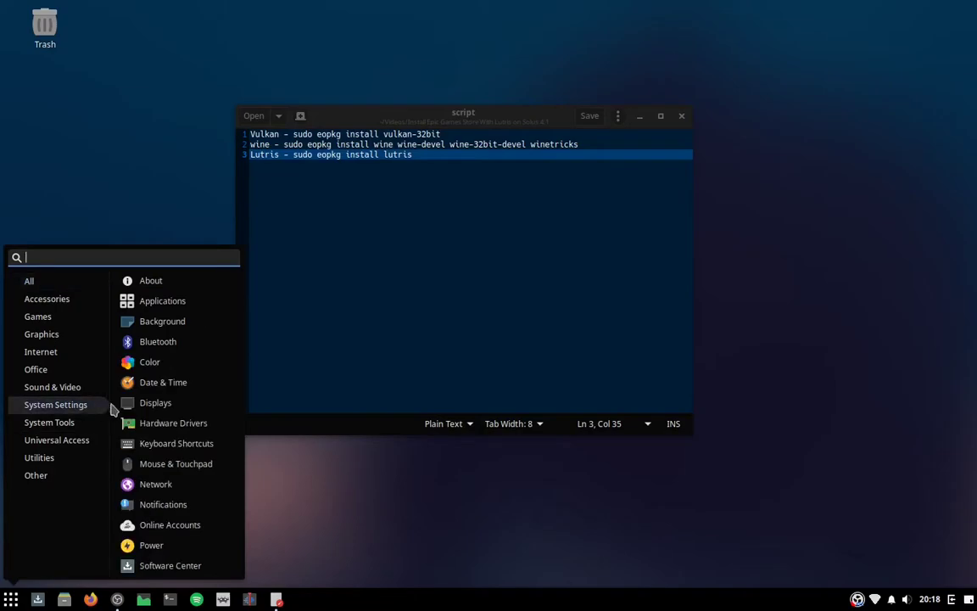
left_click(200, 567)
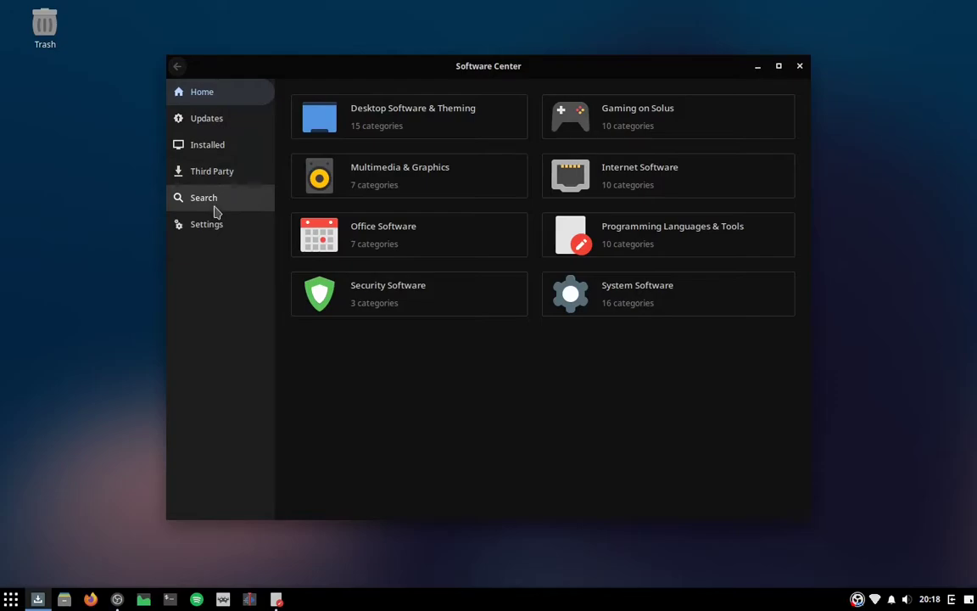
Step: Search 'vulkan' and install vulkan-32bit, authenticating with the account password
left_click(214, 204)
type("vulkan")
left_click(774, 117)
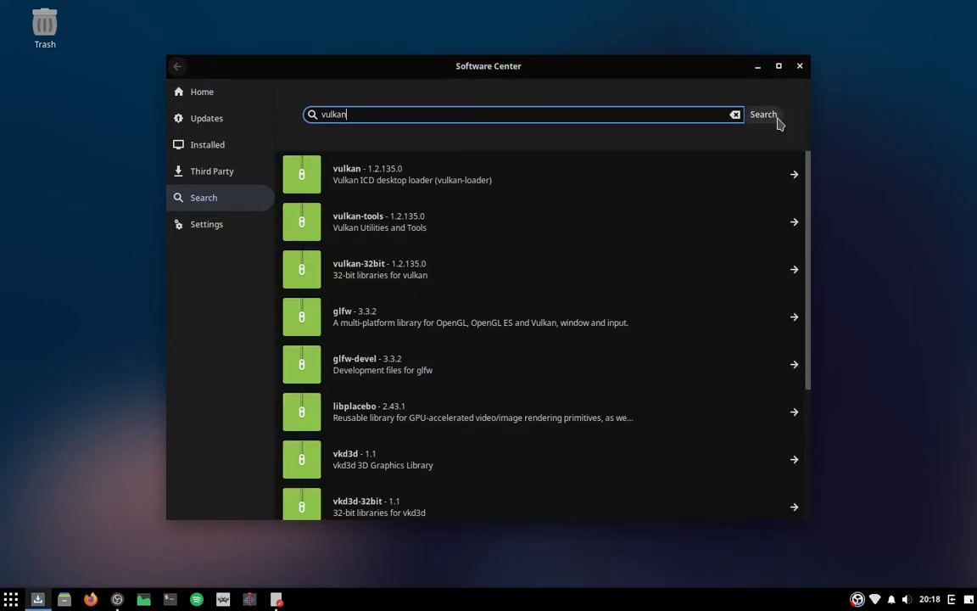
left_click(428, 274)
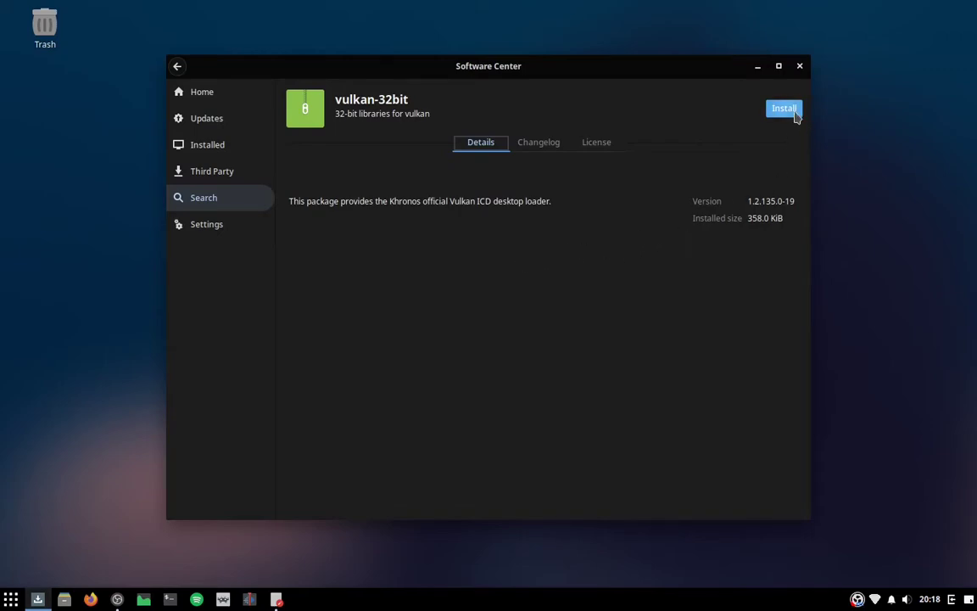
left_click(786, 110)
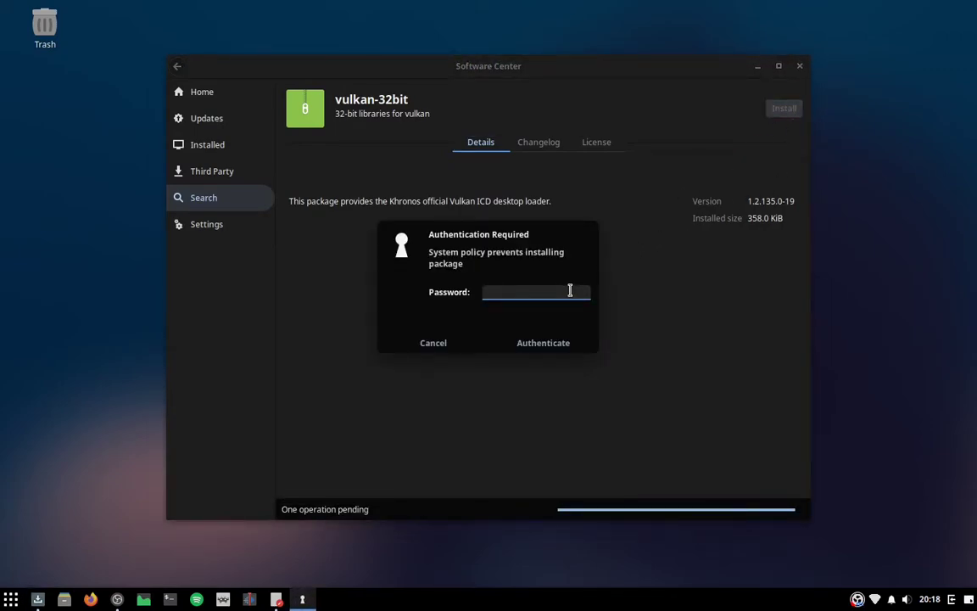
type("*******")
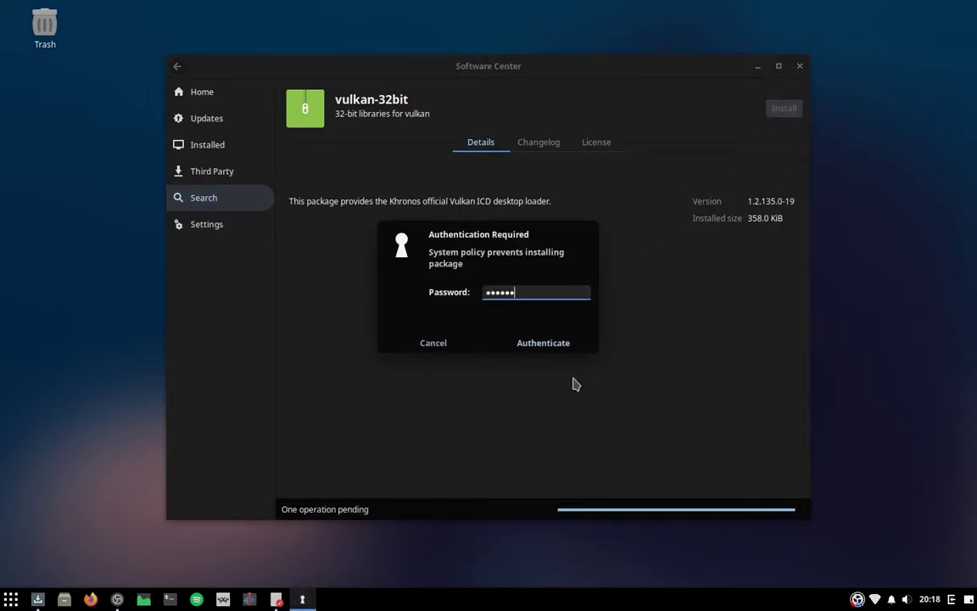
left_click(567, 347)
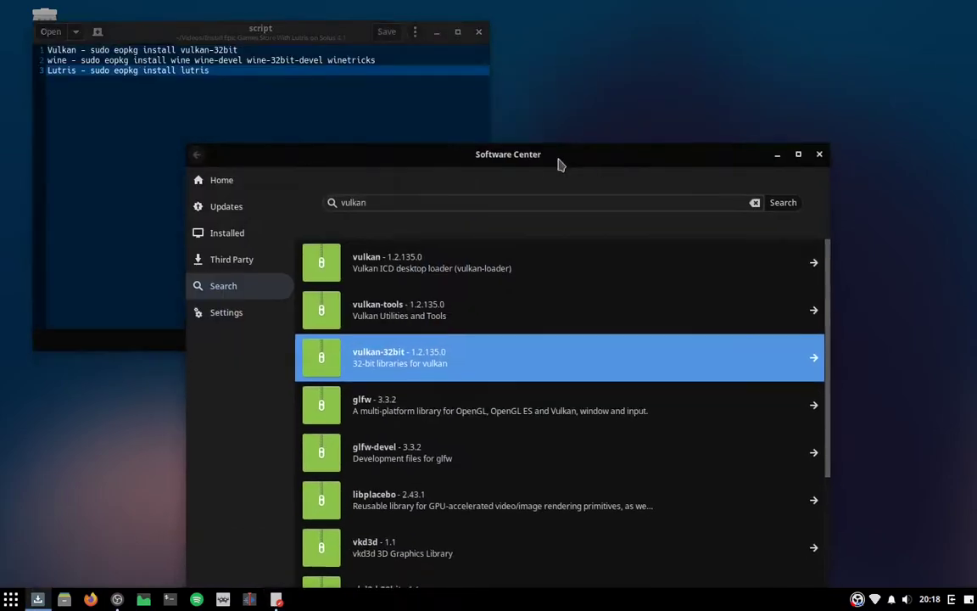
Step: Search 'wine' and install wine along with its required dependencies
left_click_drag(559, 164, 628, 98)
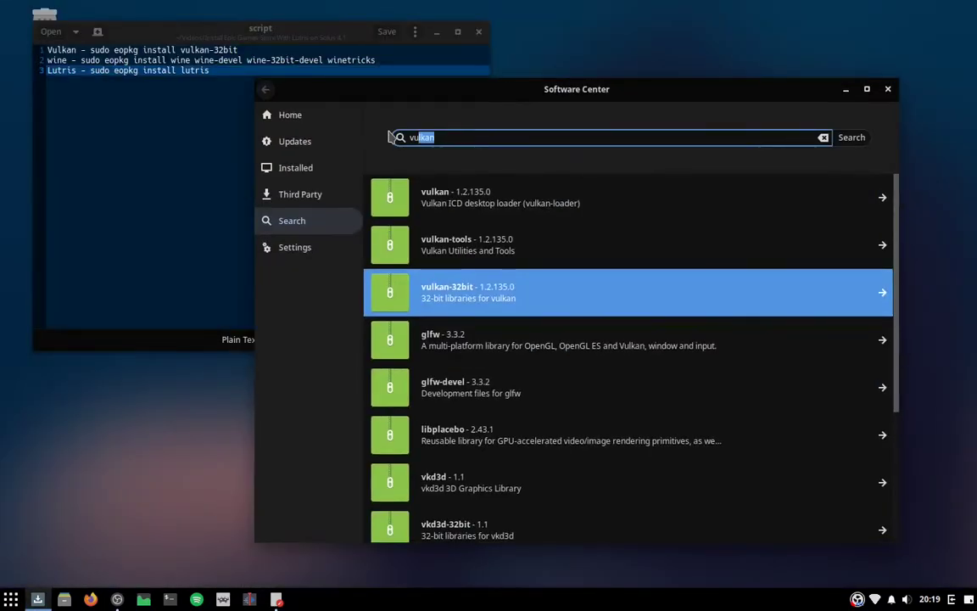
type("wine")
left_click(851, 137)
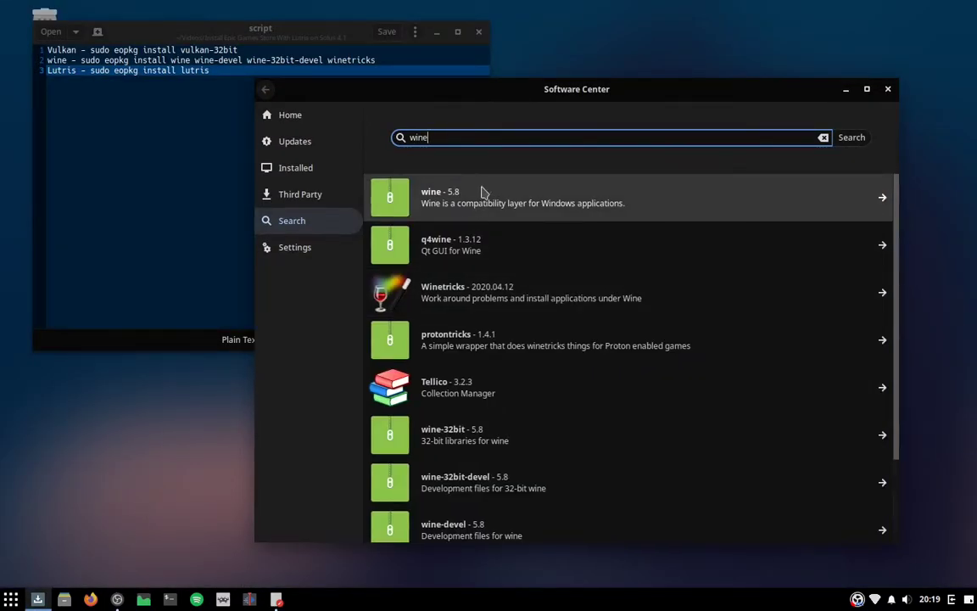
left_click(483, 193)
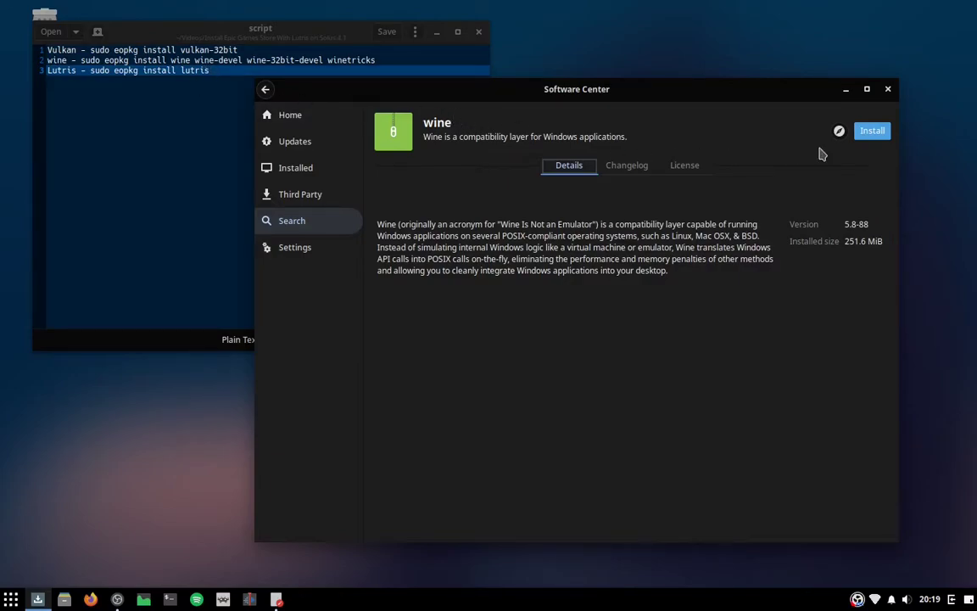
left_click(872, 131)
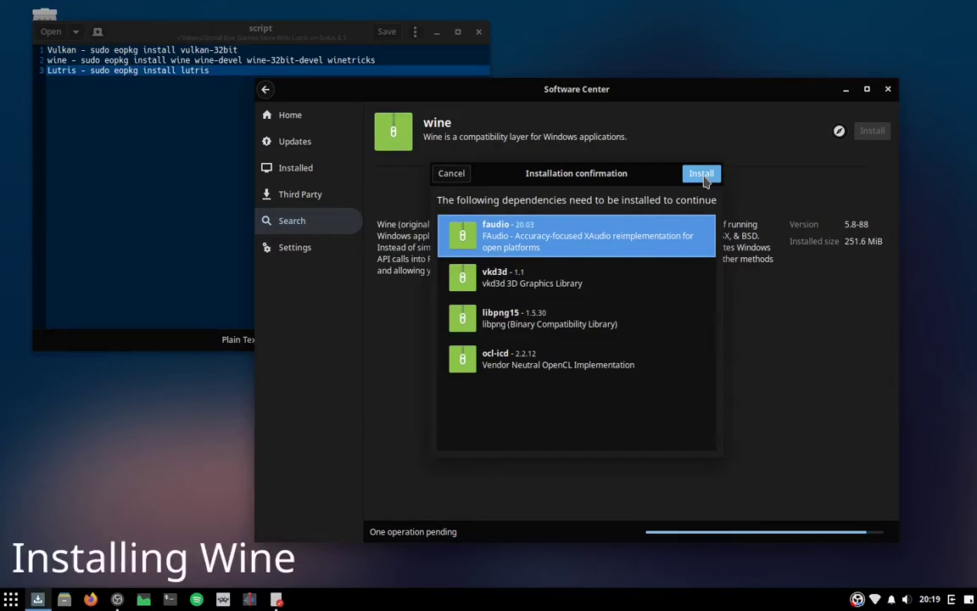
left_click(703, 174)
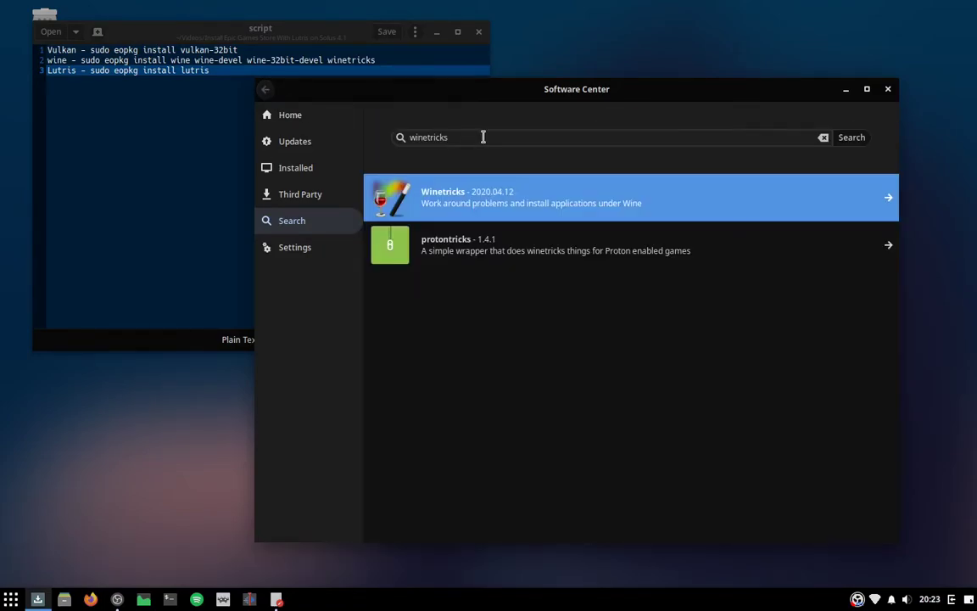
Step: Replace the search with 'lutris' and install the lutris package
left_click_drag(484, 135, 360, 120)
key("BackSpace")
type("lut")
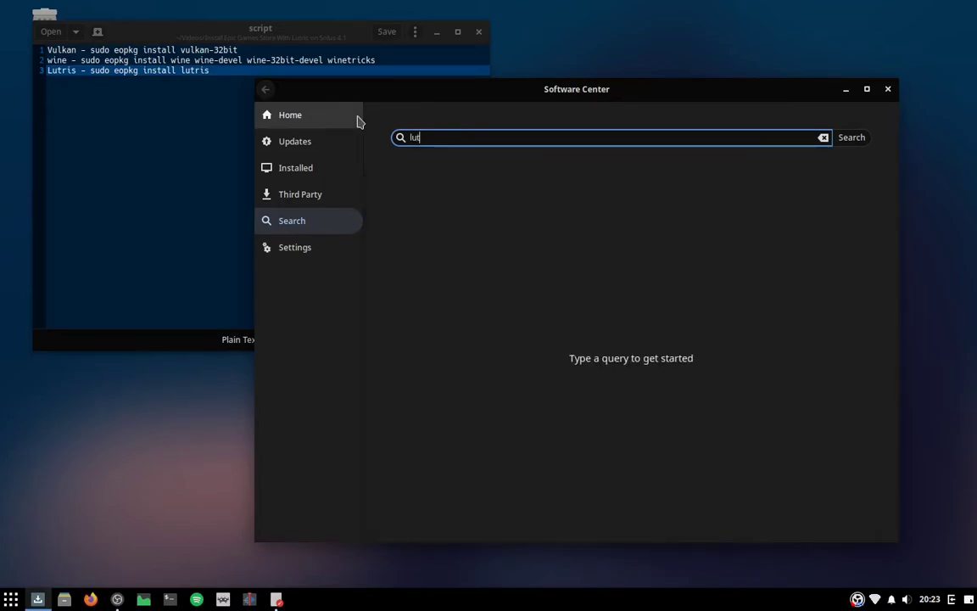
type("ris")
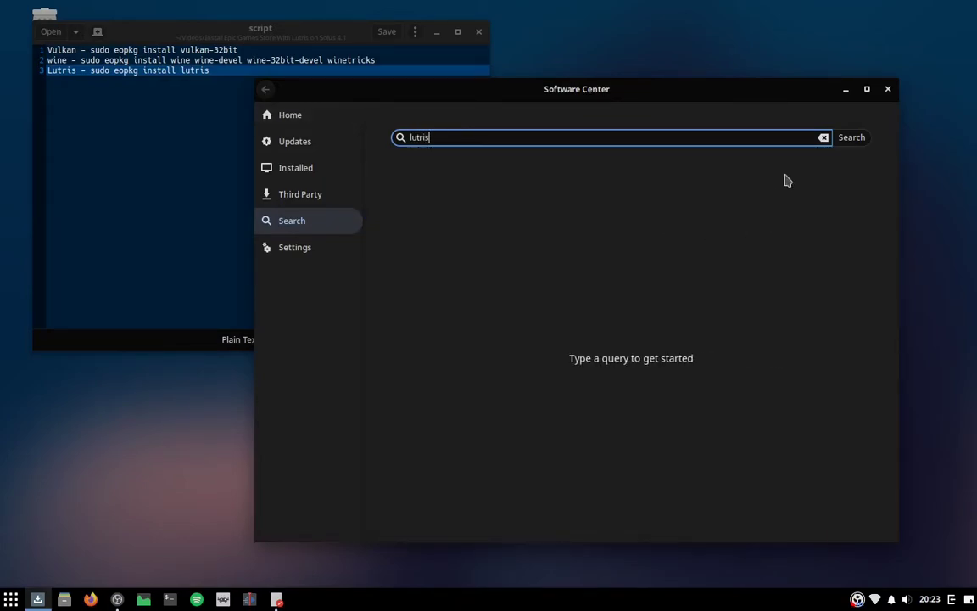
left_click(853, 146)
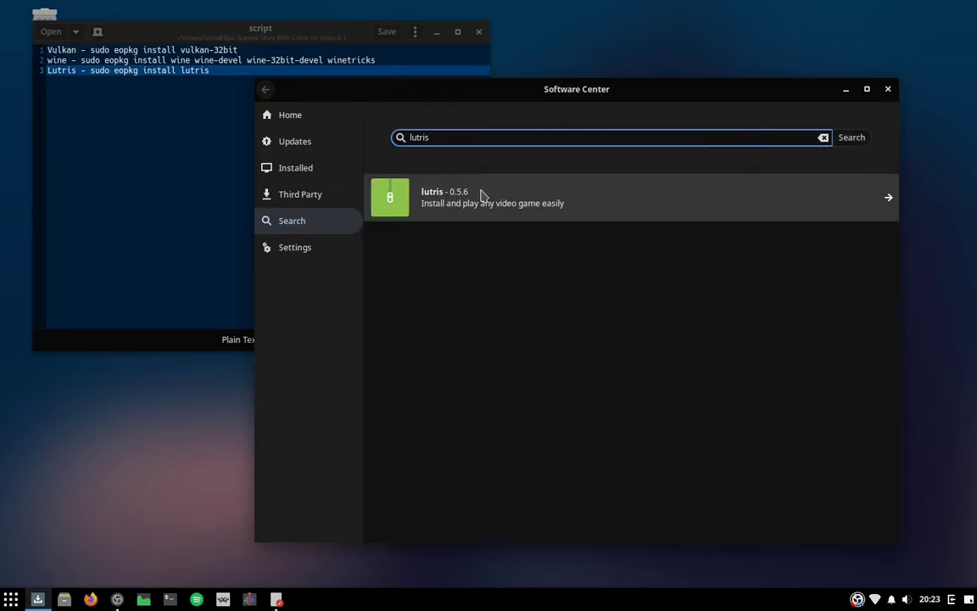
left_click(486, 195)
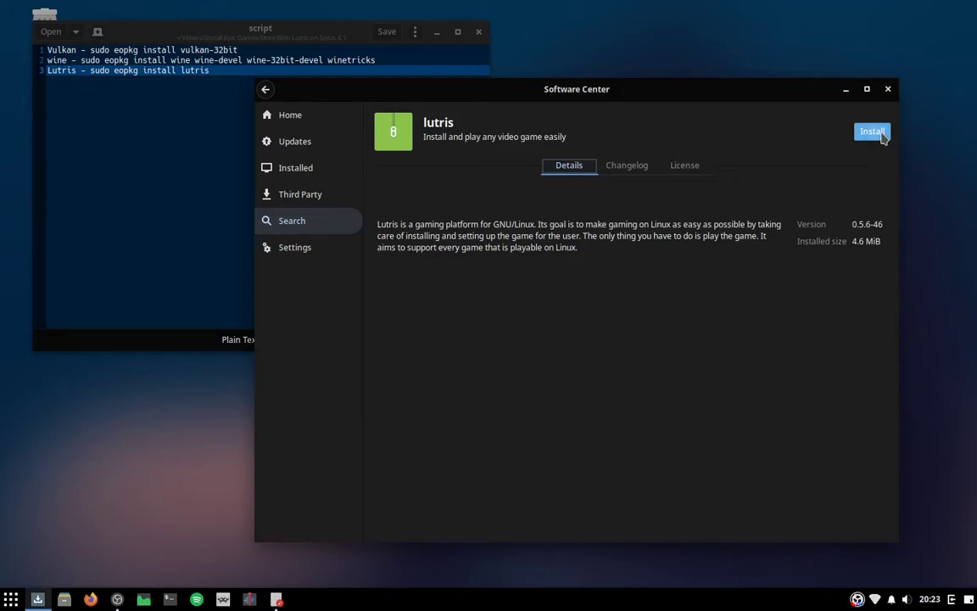
left_click(873, 133)
Step: Close Software Center and launch Lutris from the Games section of the menu
left_click(887, 88)
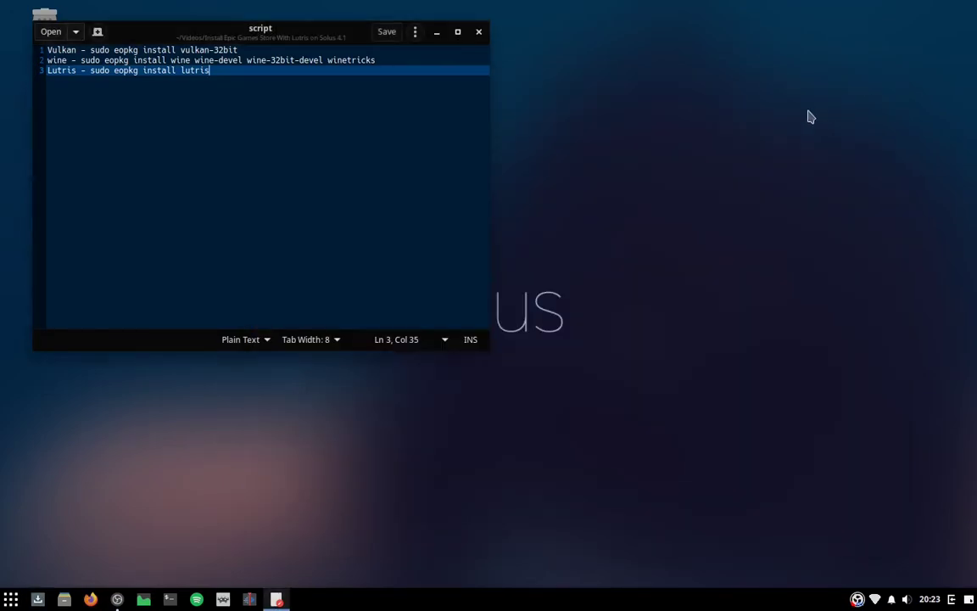
key("super")
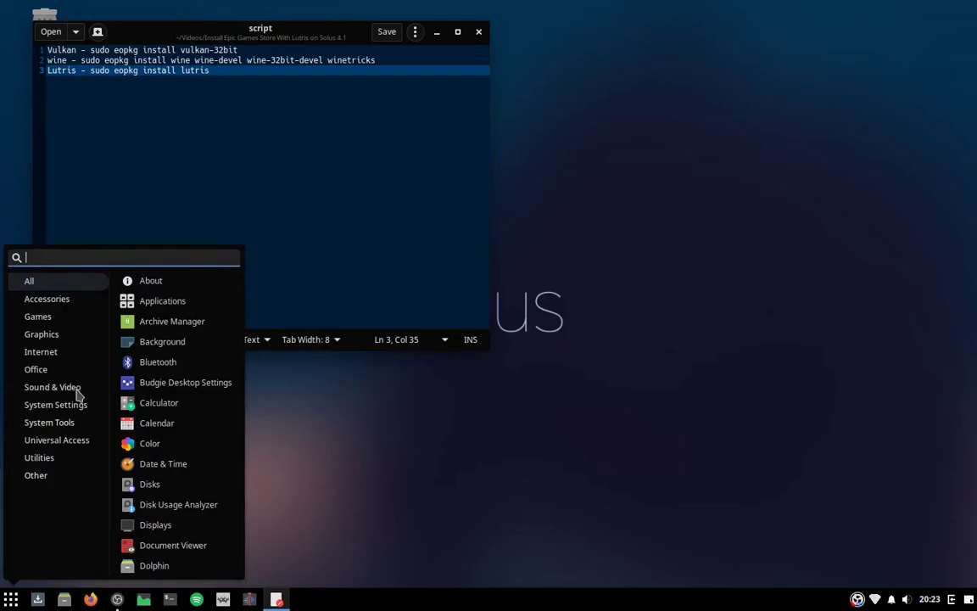
left_click(61, 320)
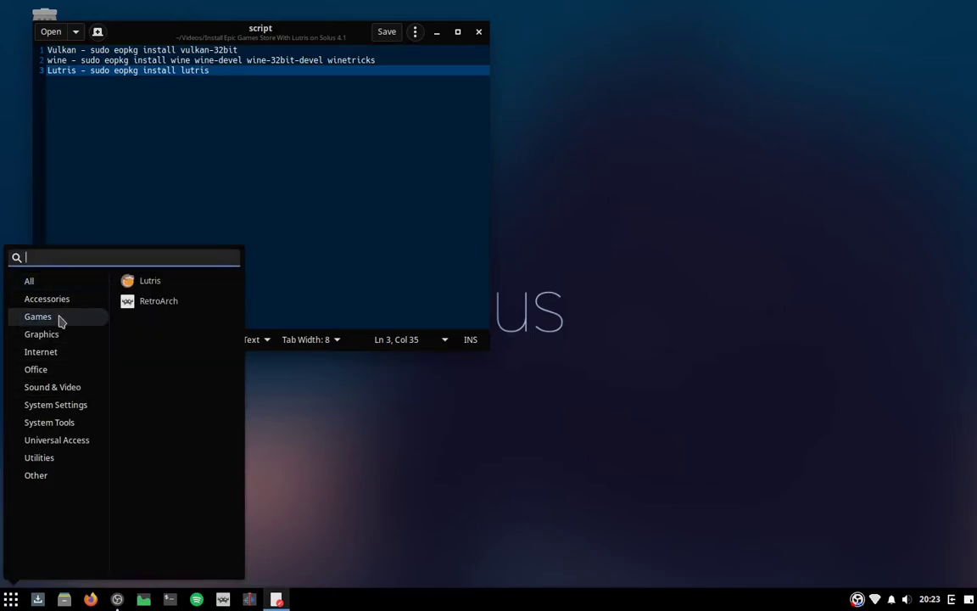
left_click(184, 285)
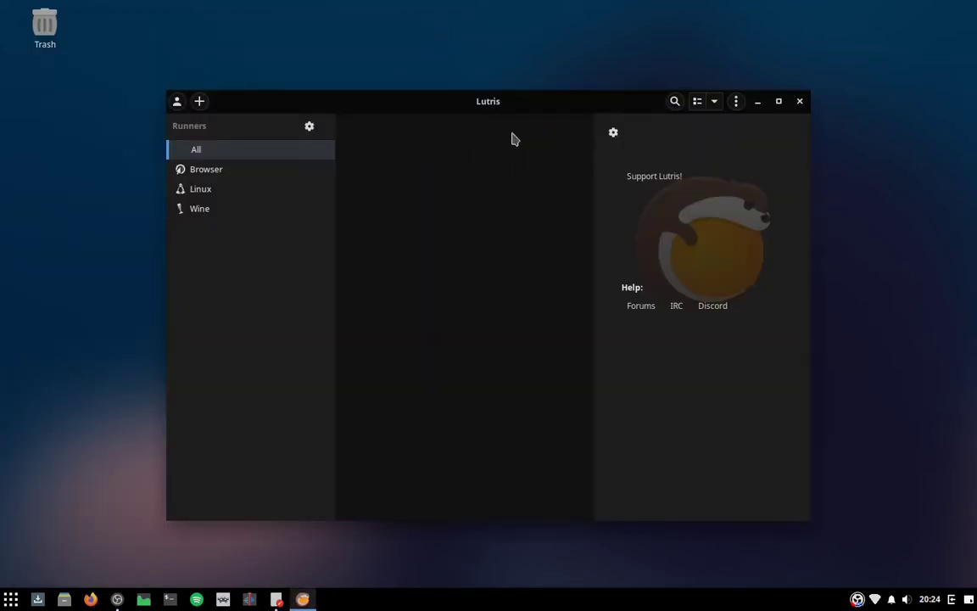
Step: Search Lutris.net for 'epic games store' and start installing the result
left_click(675, 103)
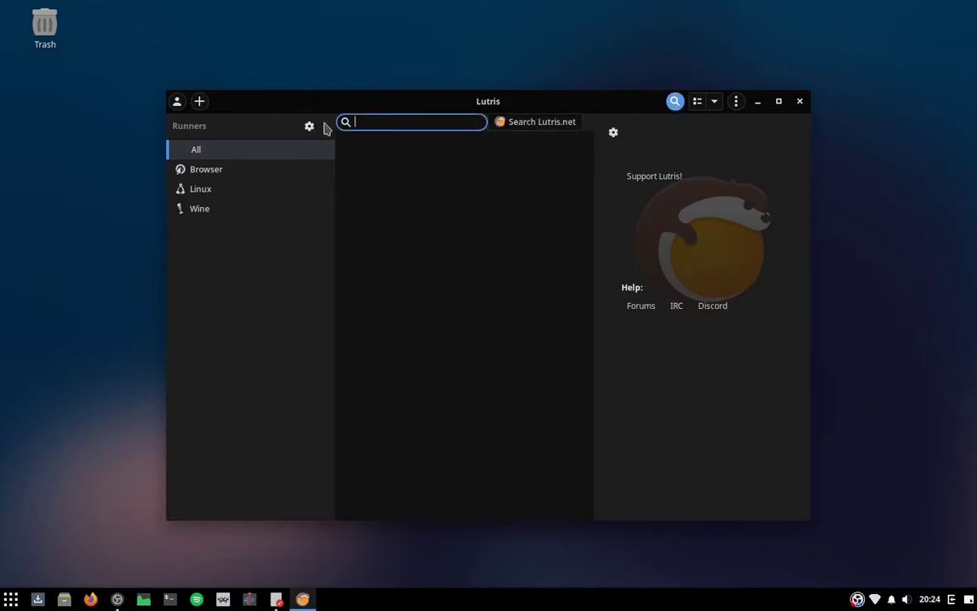
type("epi")
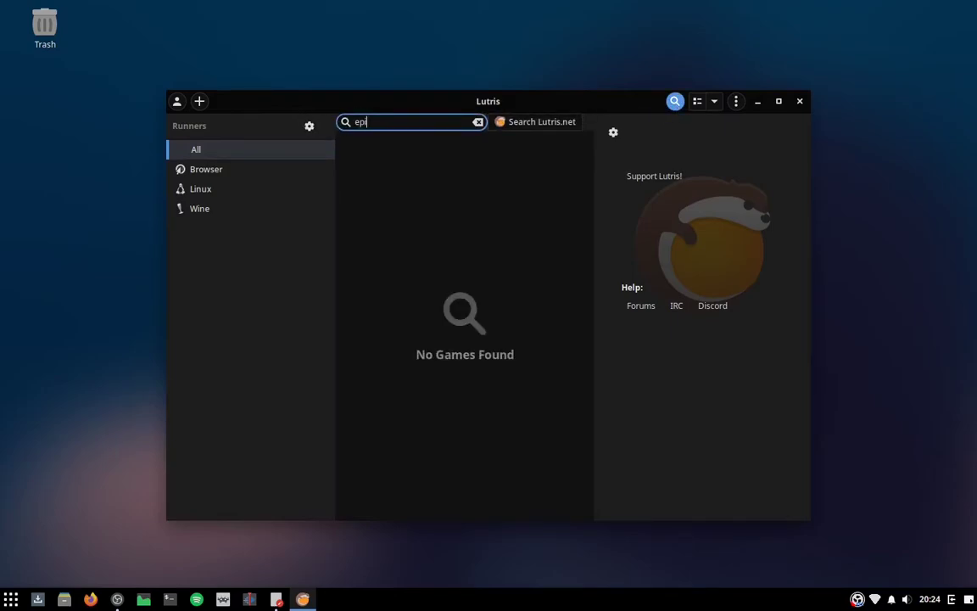
type("c games store")
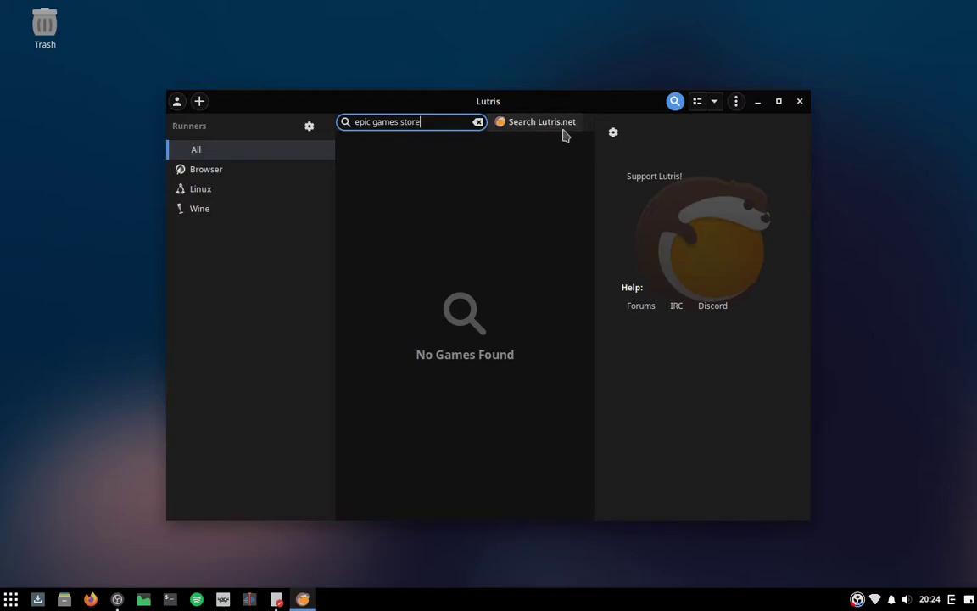
left_click(558, 129)
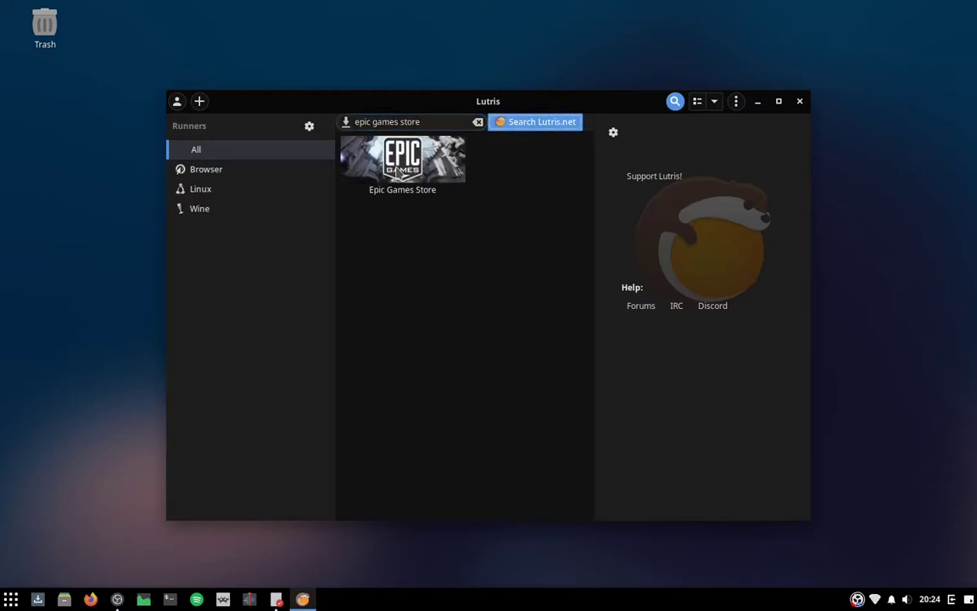
left_click(371, 159)
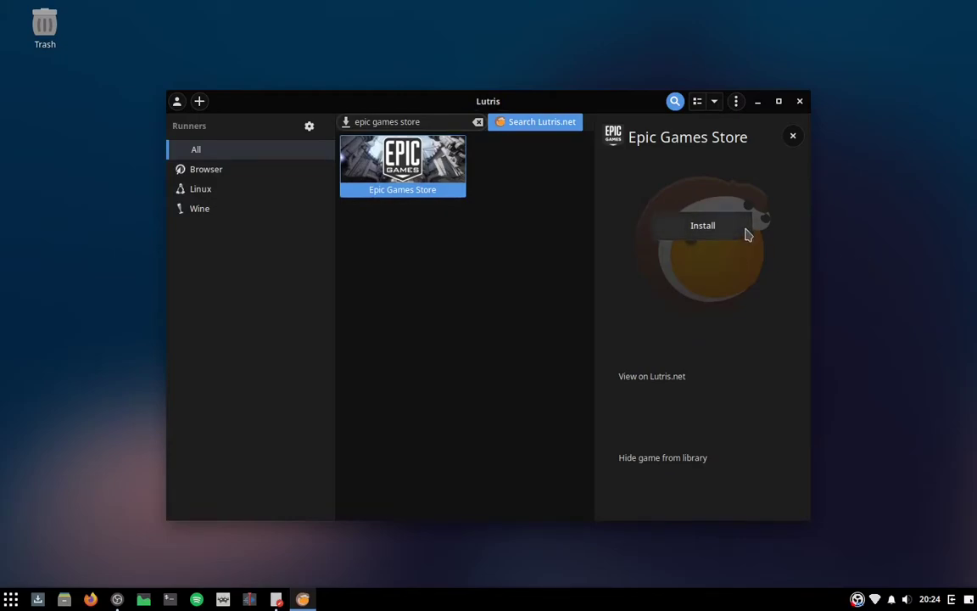
left_click(746, 230)
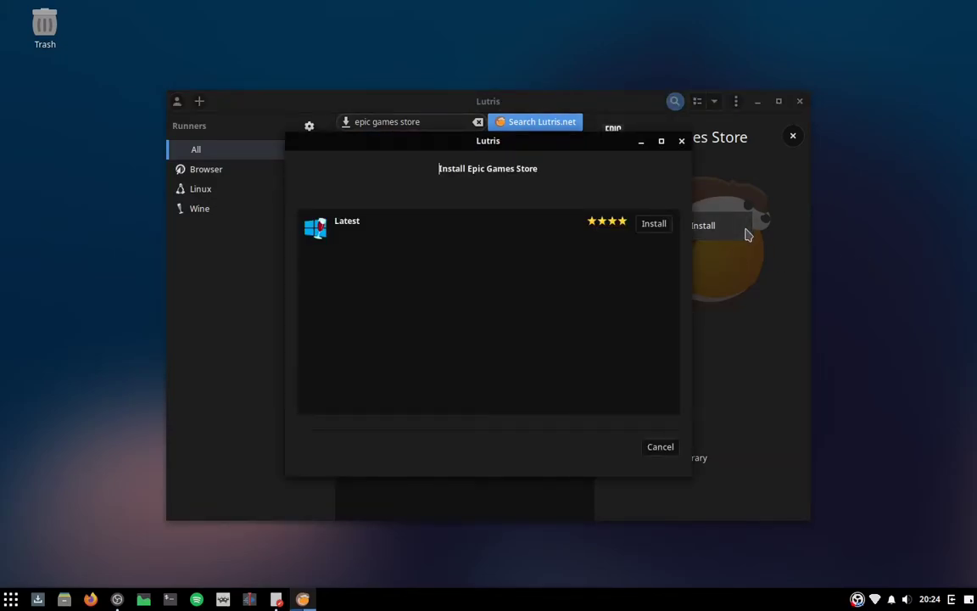
Step: Install the Latest Epic Games Store version to the default folder, accepting Wine Mono and Gecko
left_click(658, 223)
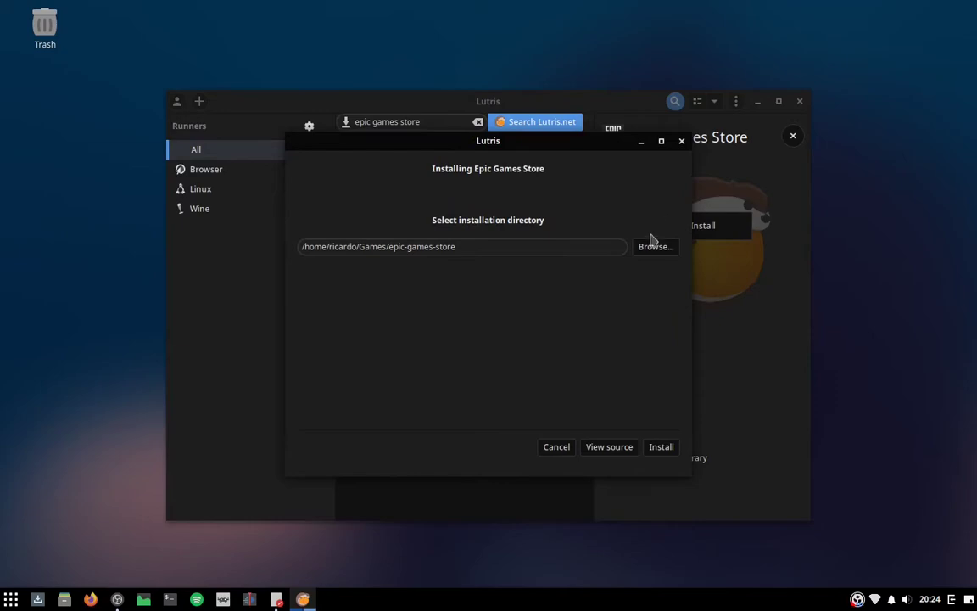
left_click(658, 449)
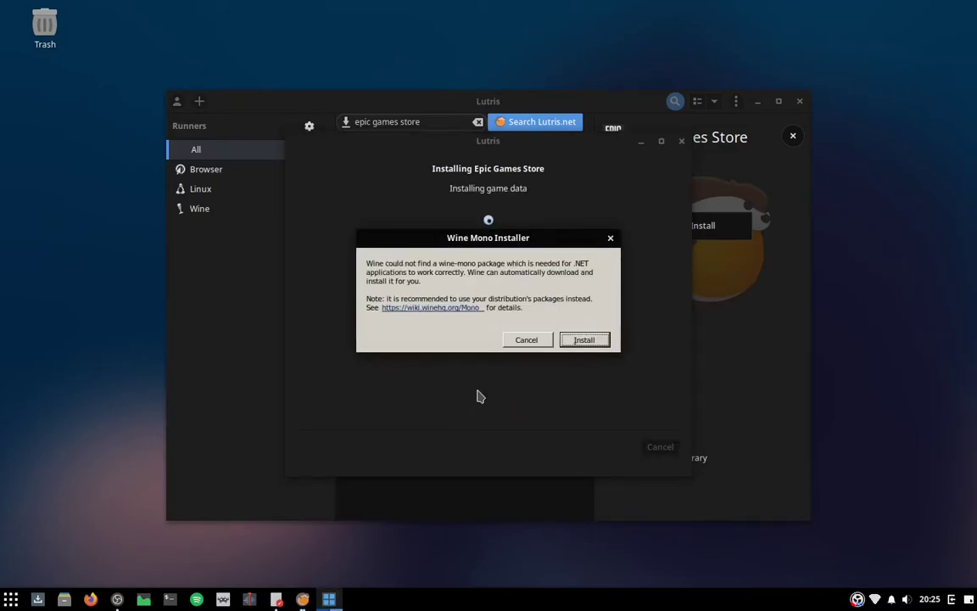
left_click(601, 344)
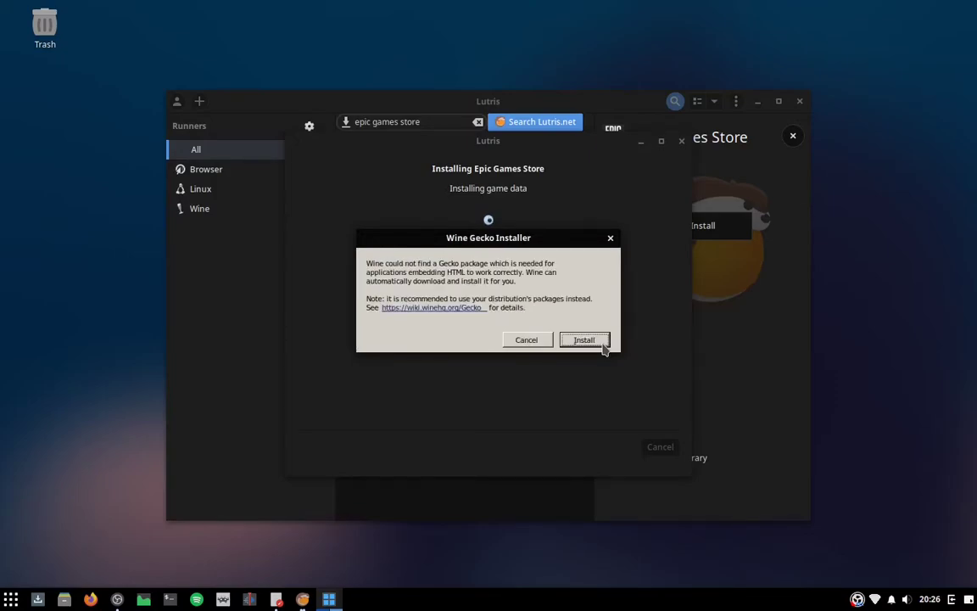
left_click(601, 345)
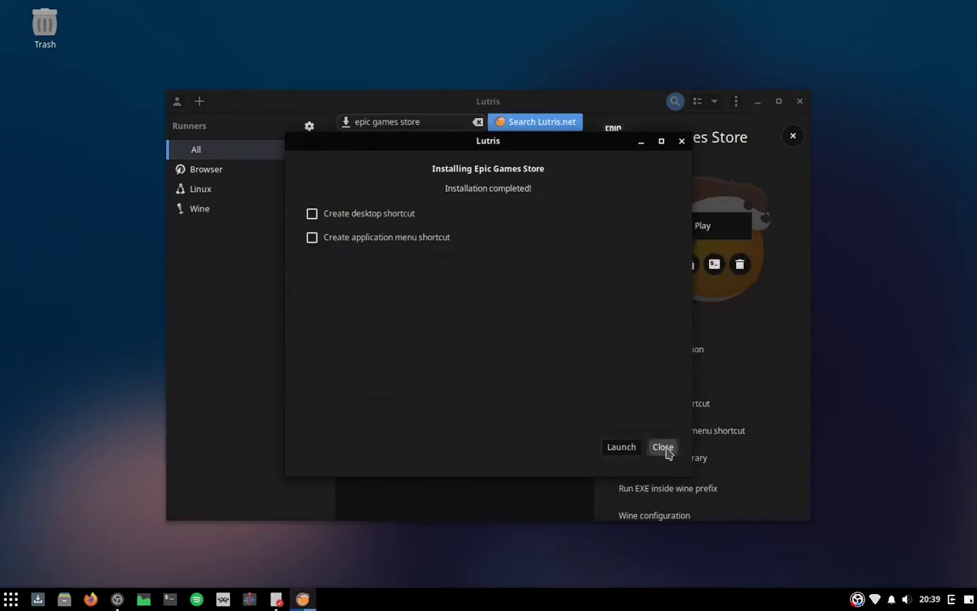
left_click(661, 447)
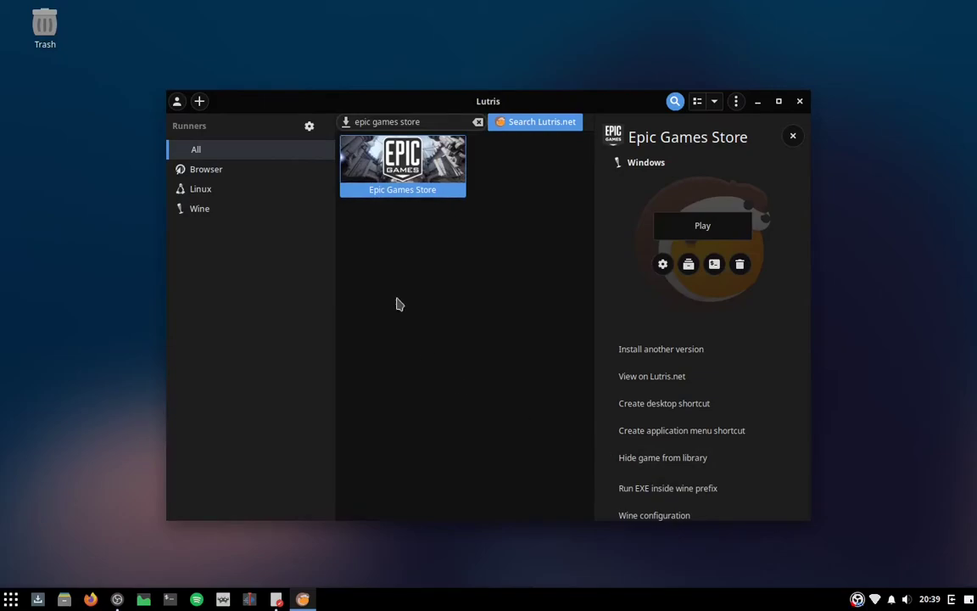
Step: Select the Epic Games Store entry in Lutris and press Play
left_click(402, 157)
left_click(747, 234)
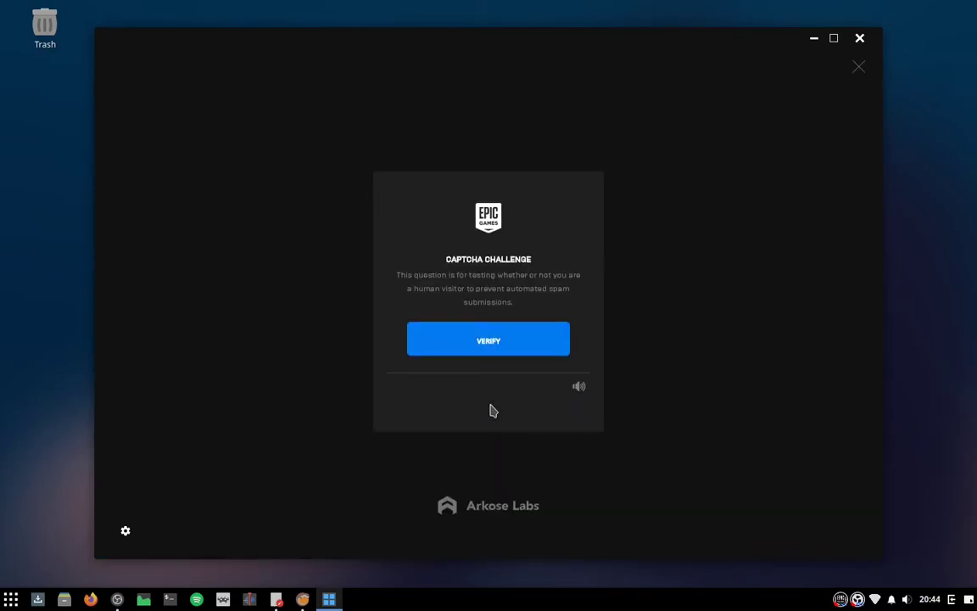
Step: Pass the captcha by rotating the animal upright with three arrow clicks, then submit
left_click(496, 342)
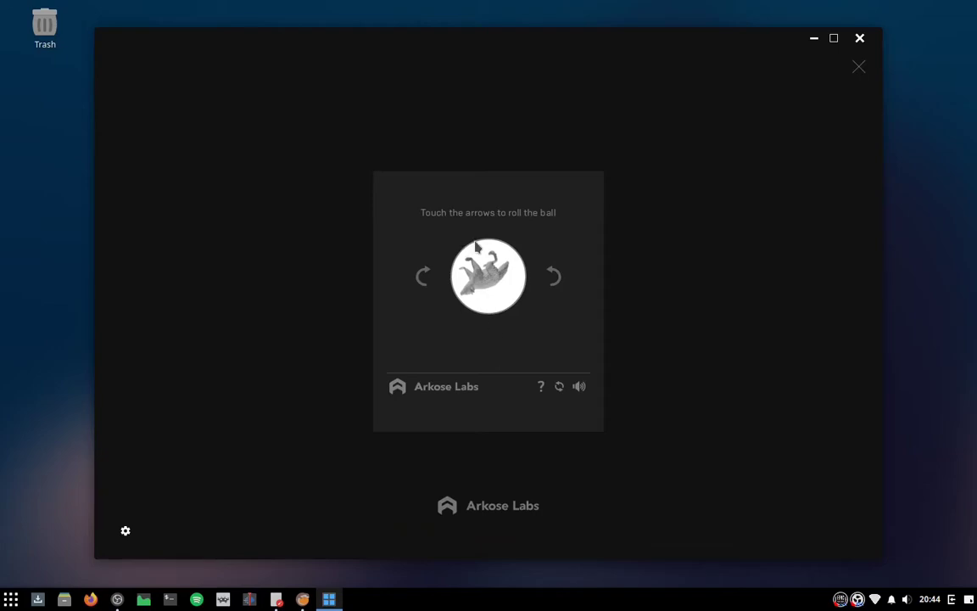
left_click(560, 284)
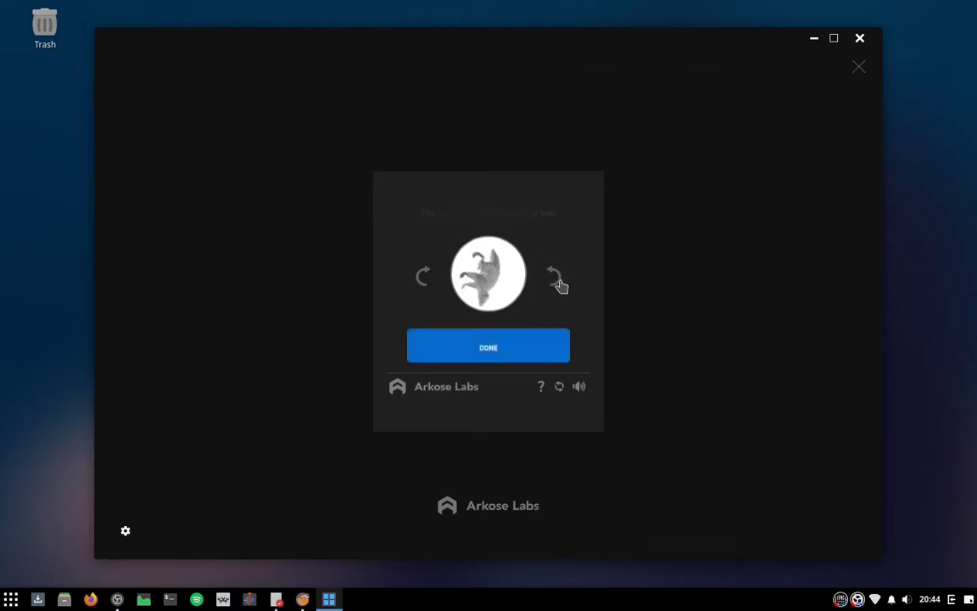
left_click(560, 285)
left_click(560, 284)
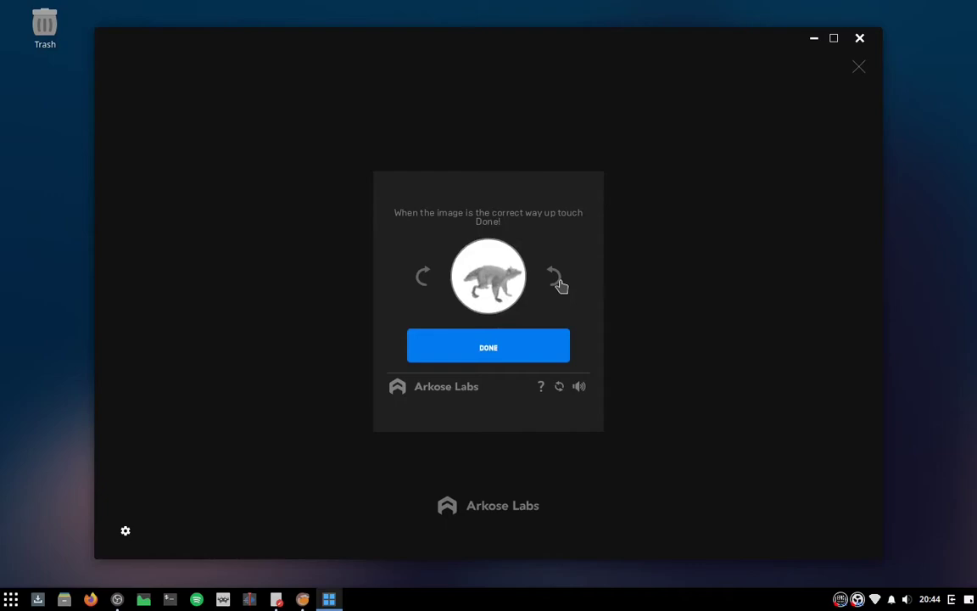
left_click(499, 350)
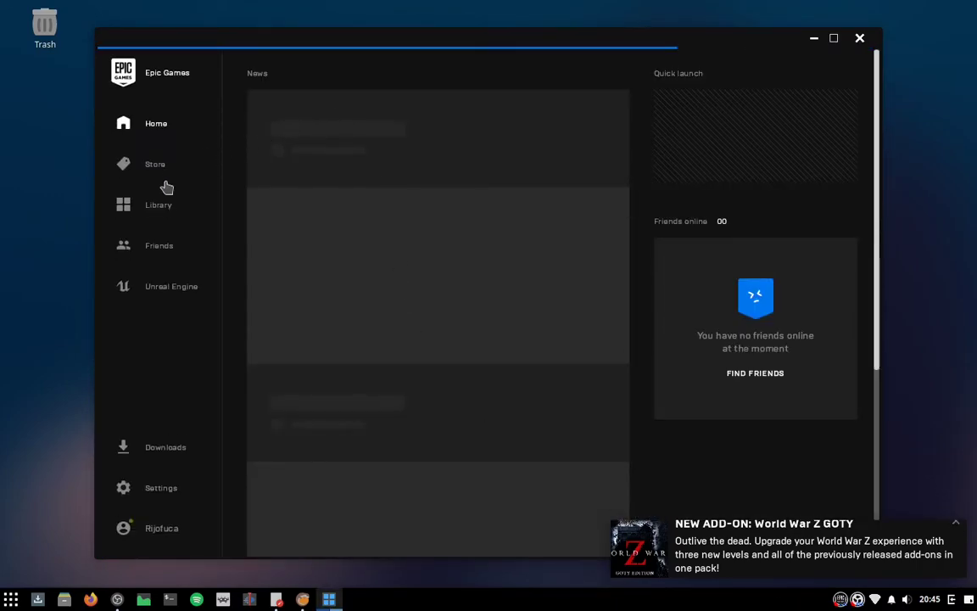
Step: Open the Epic Library and switch it to list view
left_click(161, 211)
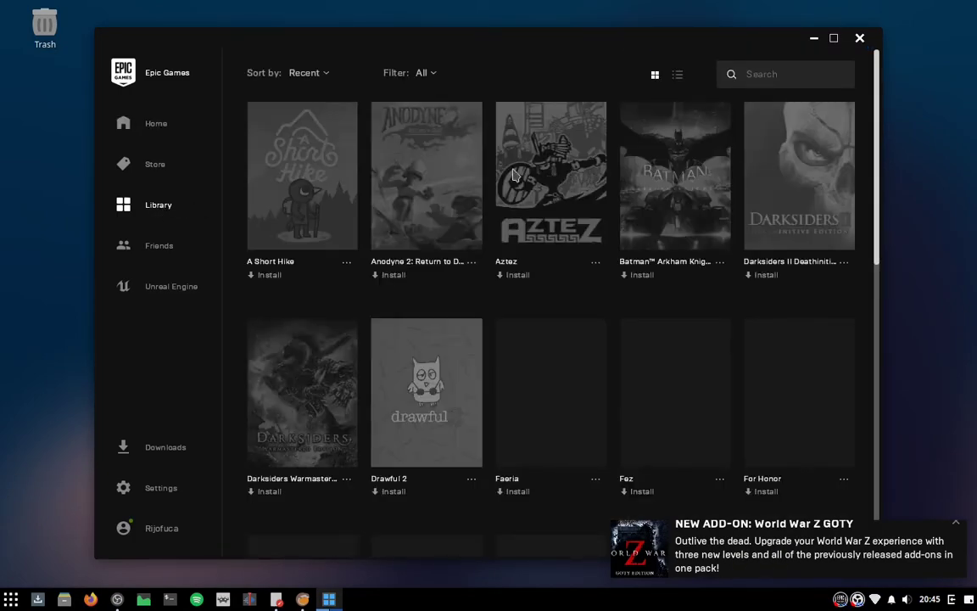
scroll(698, 212, "down", 1)
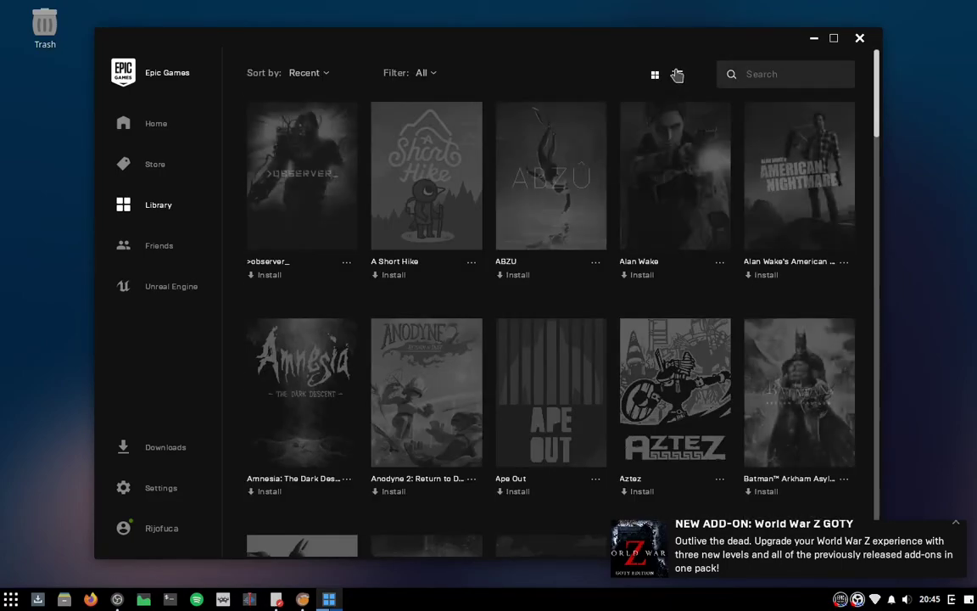
left_click(678, 76)
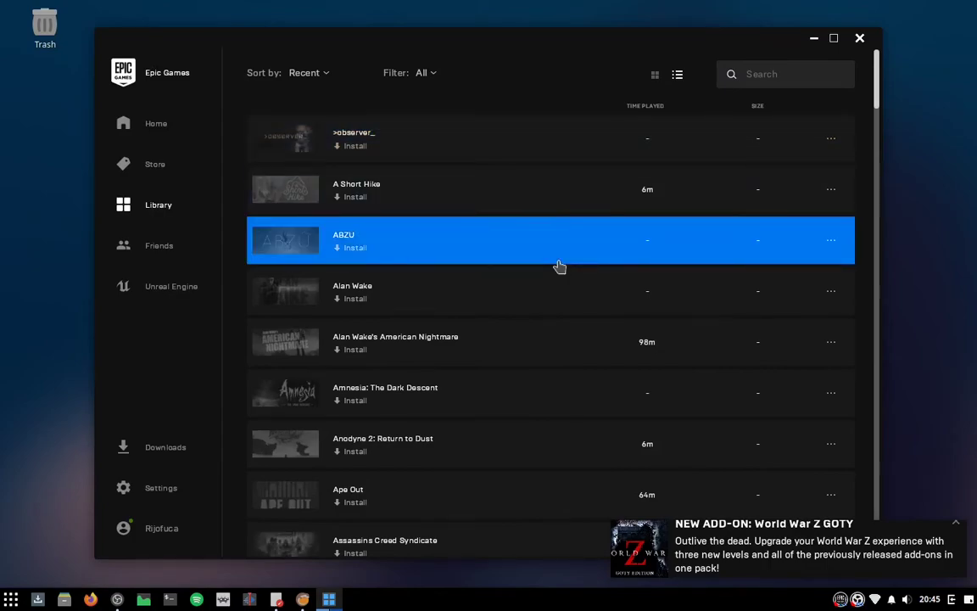